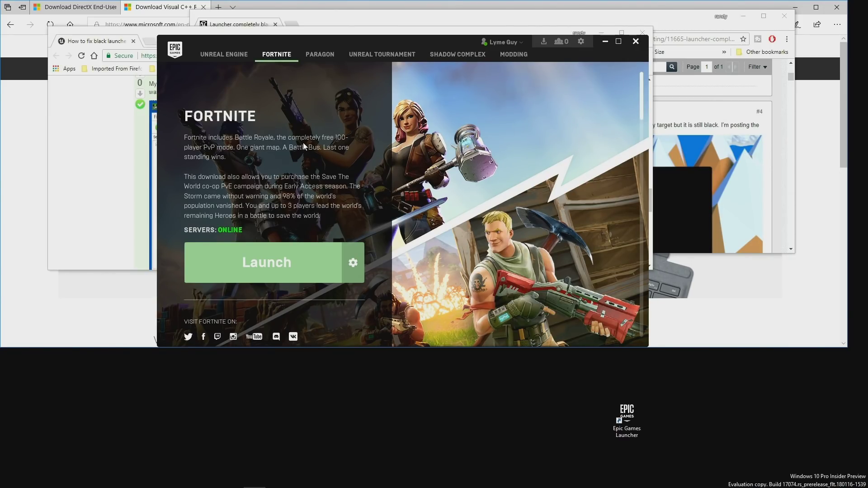
Step: Bring the AnswerHub answer page about the black launcher screen to the front
click(90, 41)
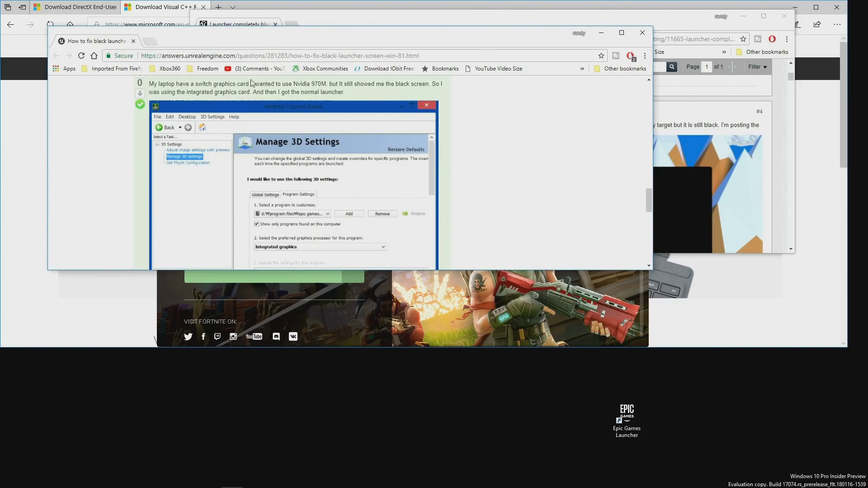
Step: Scroll to the accepted answer: run the launcher on integrated graphics instead of the Nvidia 970M
scroll(463, 157, up, 1)
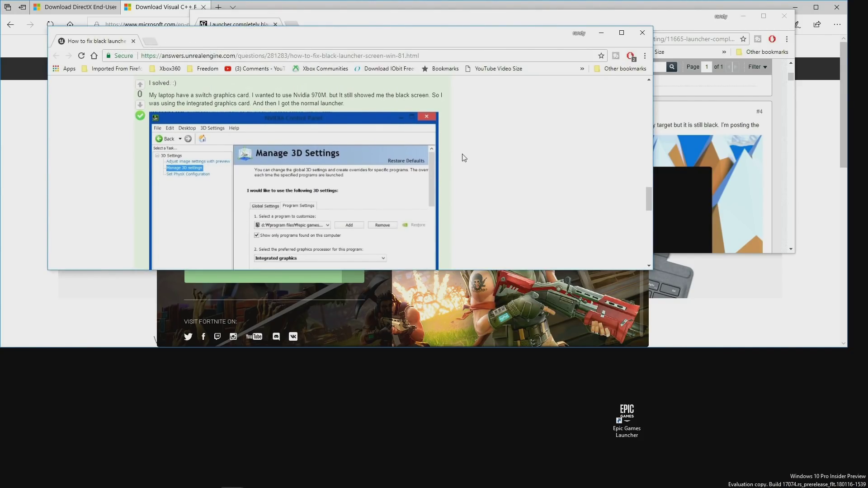
scroll(462, 157, up, 1)
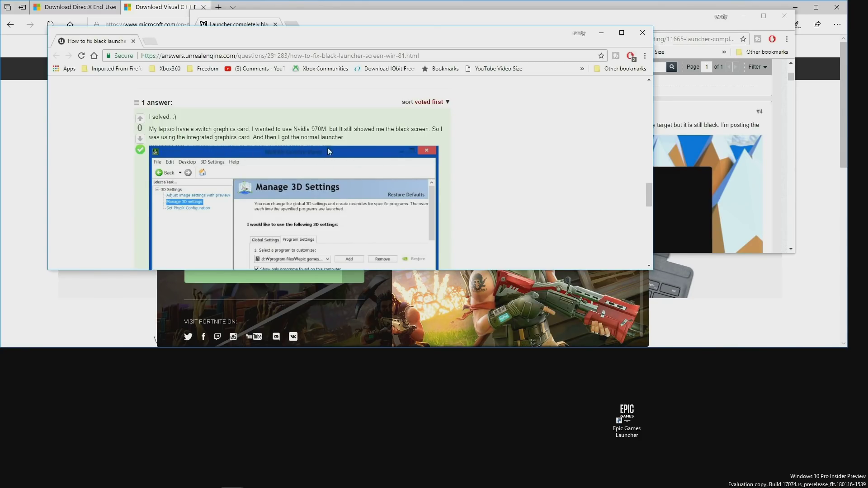
scroll(357, 208, down, 1)
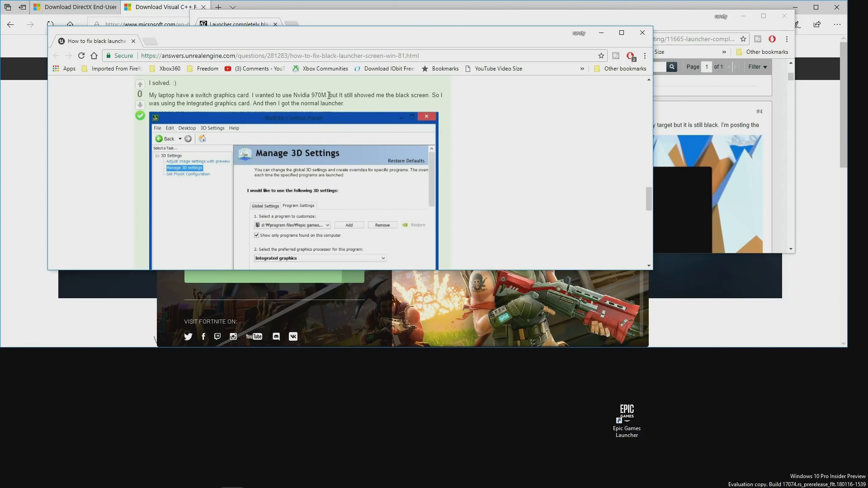
scroll(310, 218, down, 1)
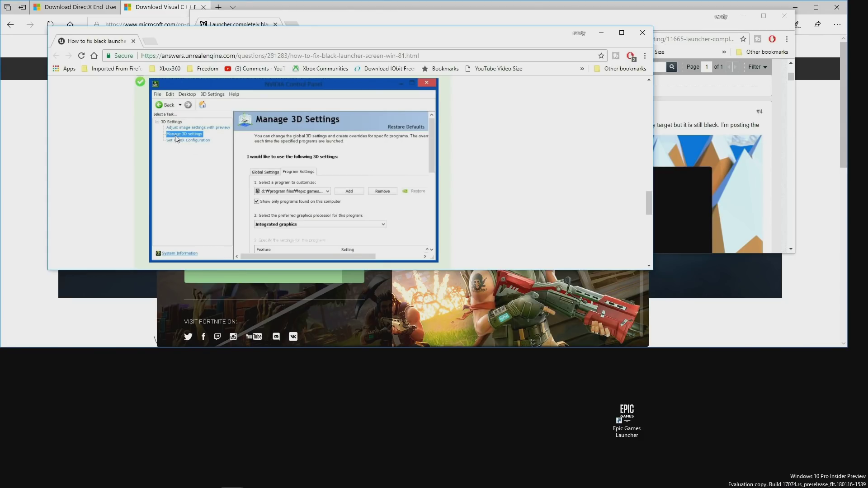
right_click(277, 371)
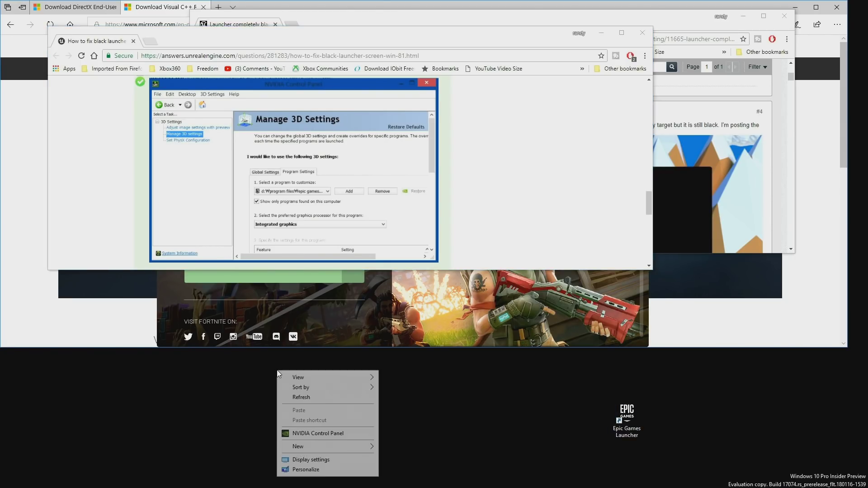
click(328, 433)
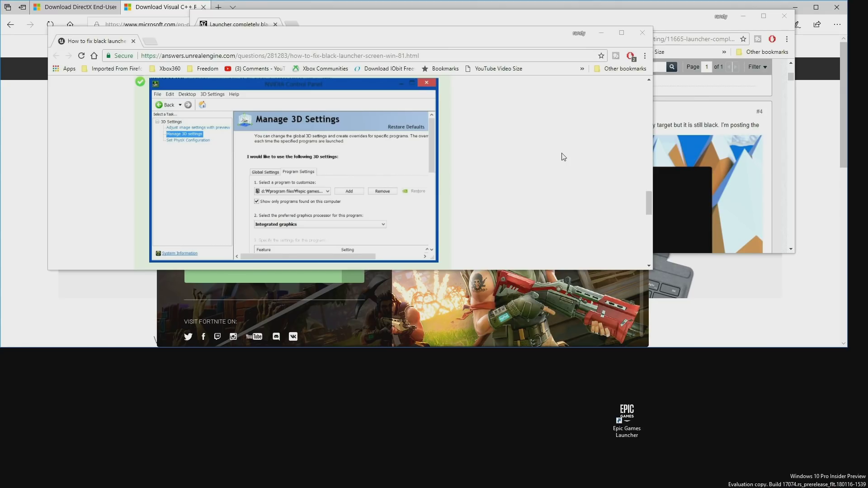
mouse_move(591, 464)
mouse_move(443, 483)
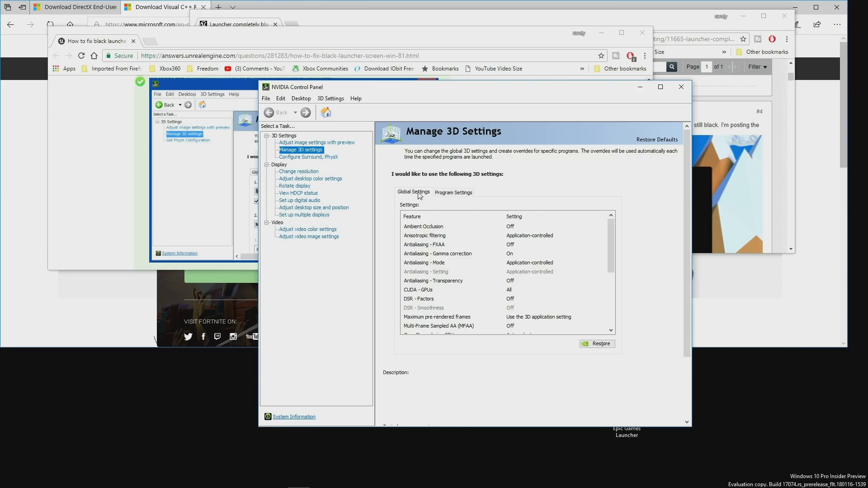
click(463, 191)
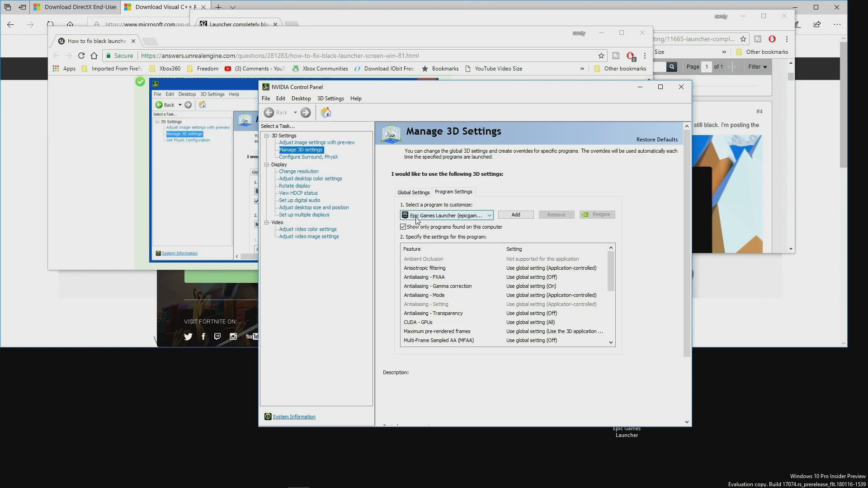
drag(454, 89, 594, 37)
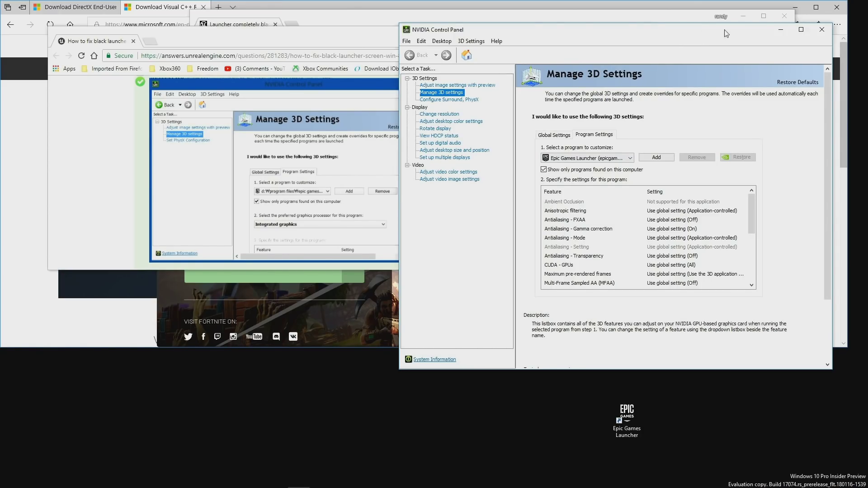
click(822, 30)
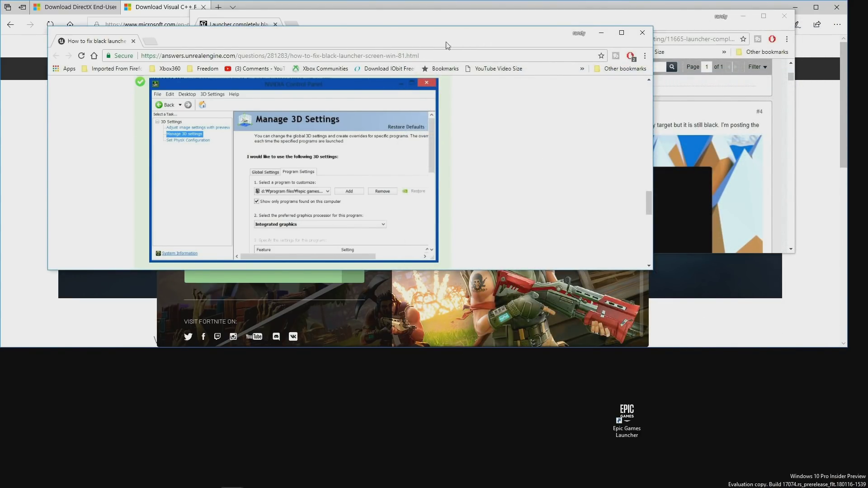
click(642, 33)
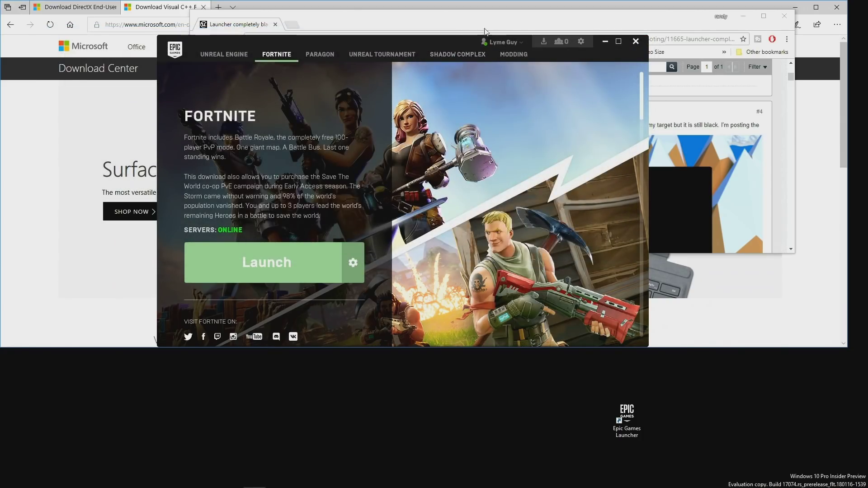
Step: Bring the Epic Games Forums thread forward and scroll to post #4
click(520, 23)
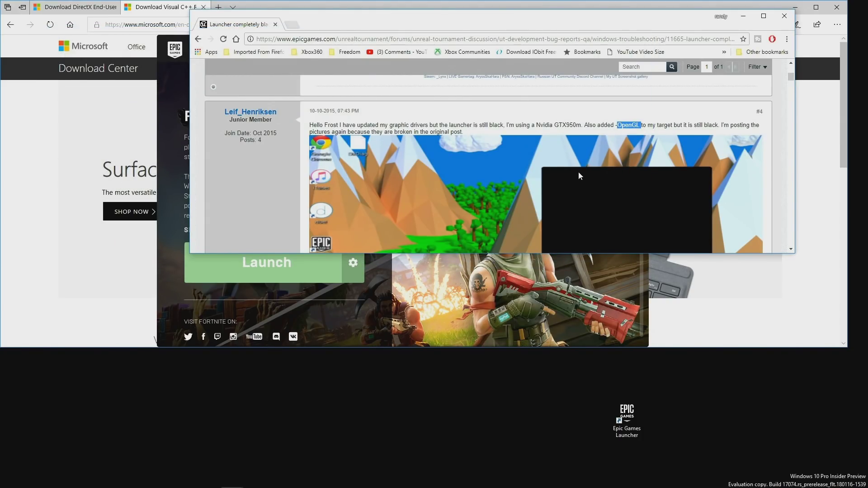
scroll(633, 196, down, 2)
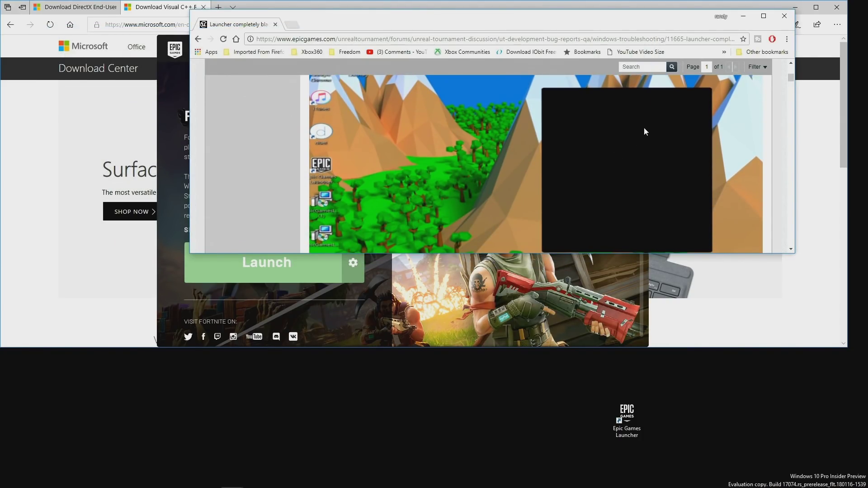
scroll(644, 131, down, 2)
scroll(632, 131, up, 1)
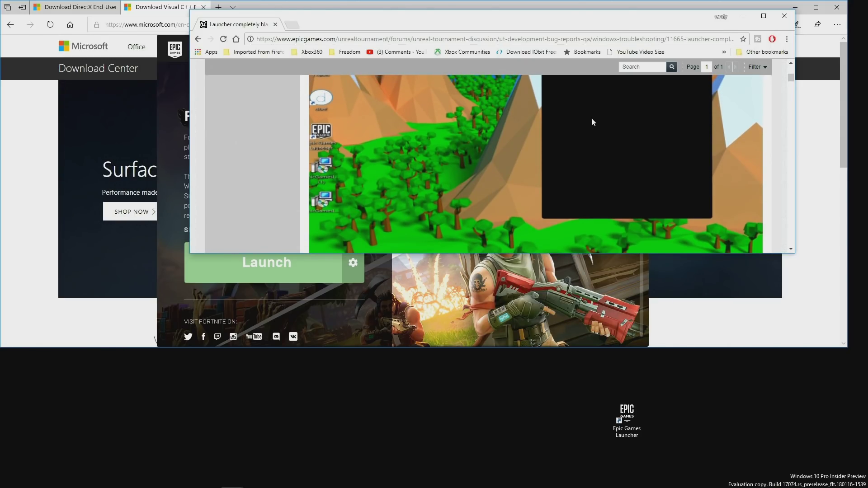
scroll(595, 124, down, 3)
scroll(597, 129, up, 2)
scroll(568, 168, down, 1)
scroll(567, 167, up, 1)
scroll(568, 167, down, 5)
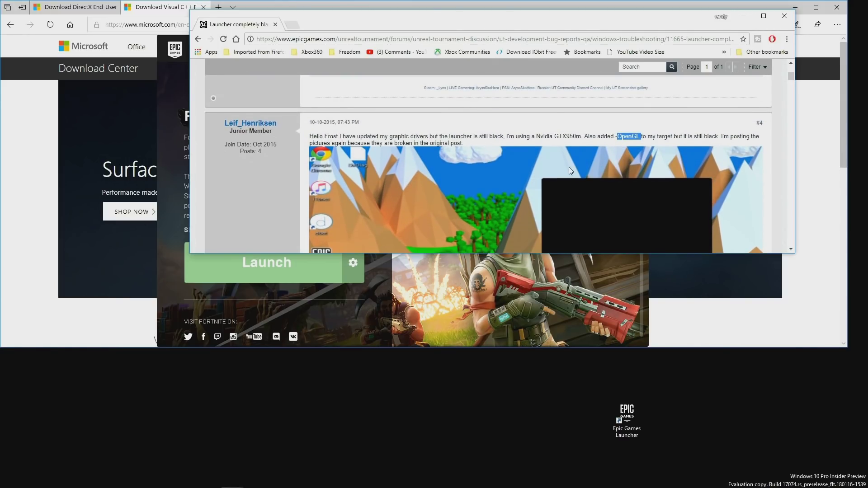
scroll(569, 167, up, 1)
Step: Copy the -OpenGL launch flag from post #4
click(617, 157)
drag(616, 158, 639, 155)
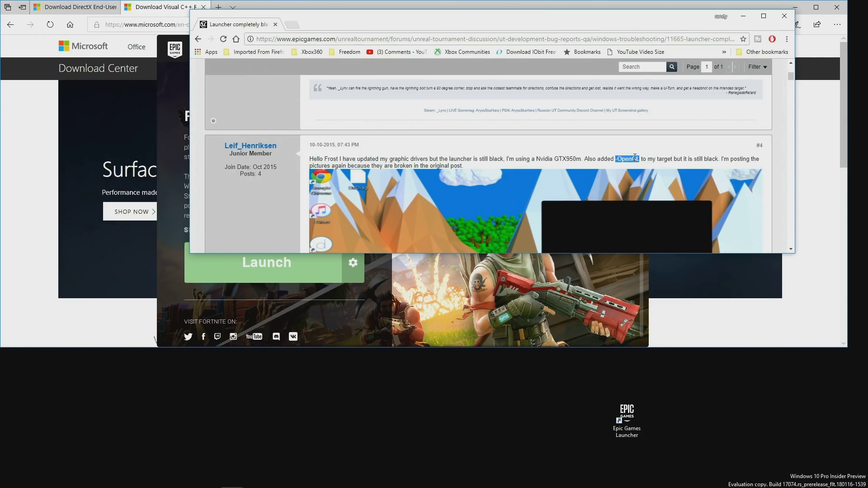
right_click(635, 157)
click(657, 165)
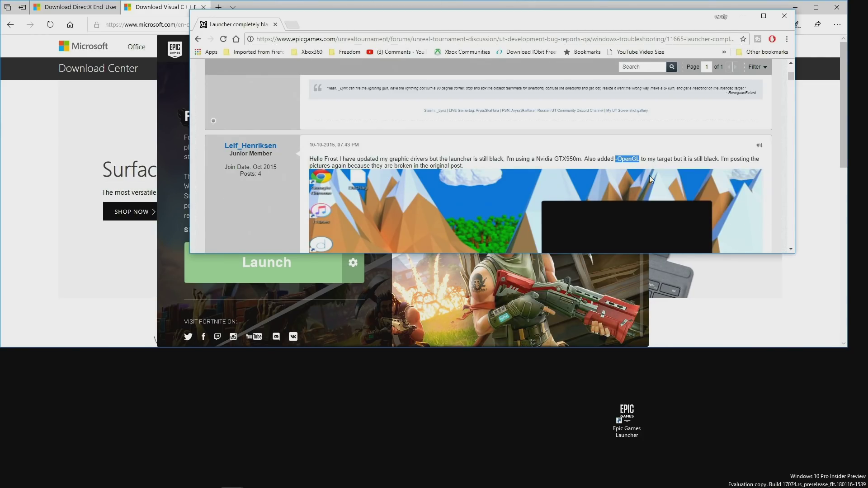
right_click(631, 415)
Step: Append -OpenGL to the Epic Games Launcher shortcut's Target path and close its Properties
click(656, 406)
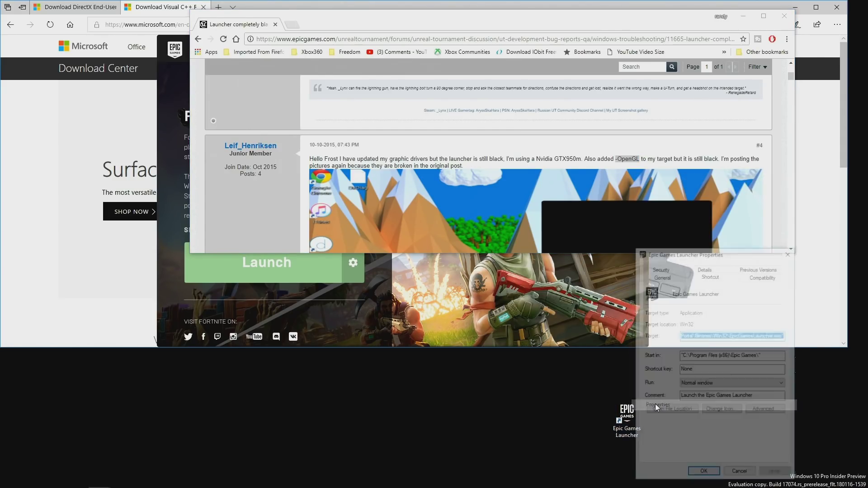
drag(737, 256, 555, 173)
click(606, 256)
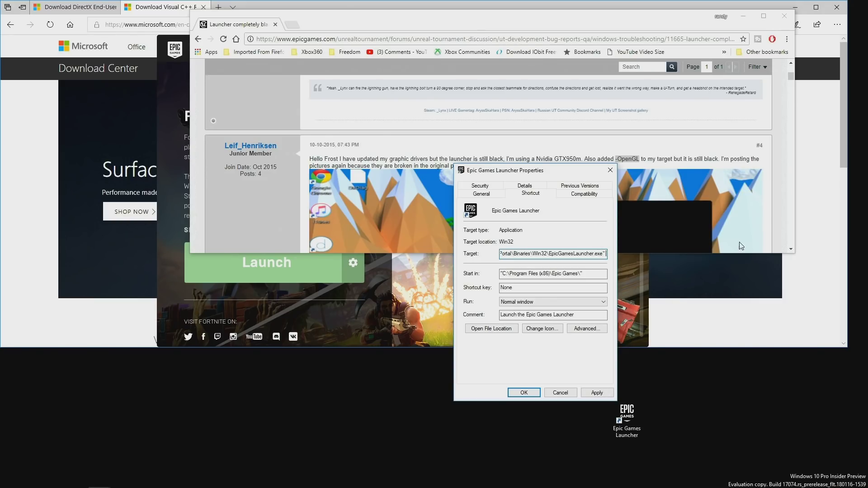
right_click(607, 254)
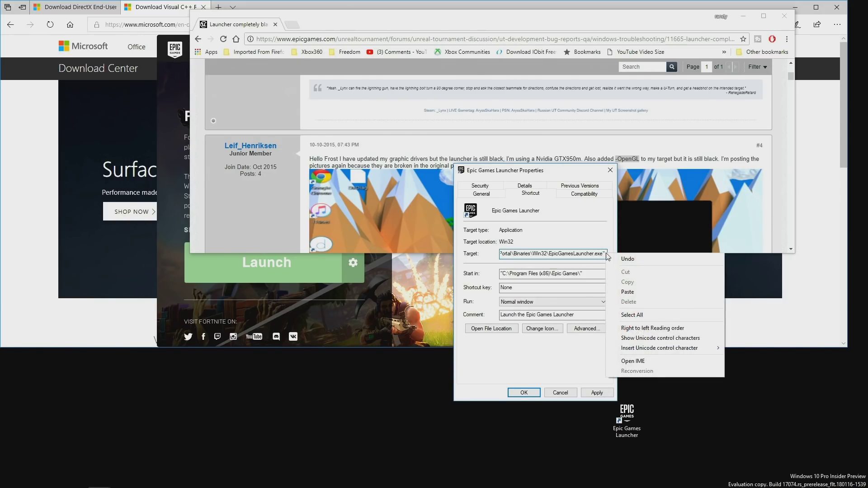
click(636, 289)
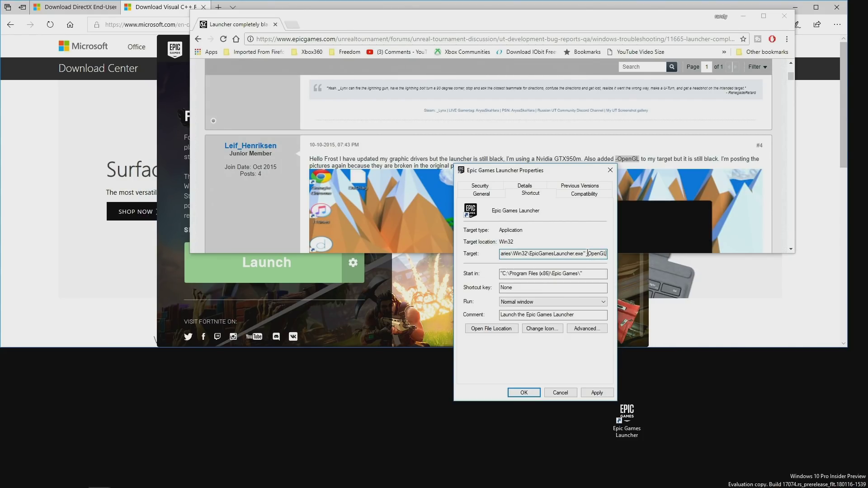
key(BackSpace)
key(BackSpace)
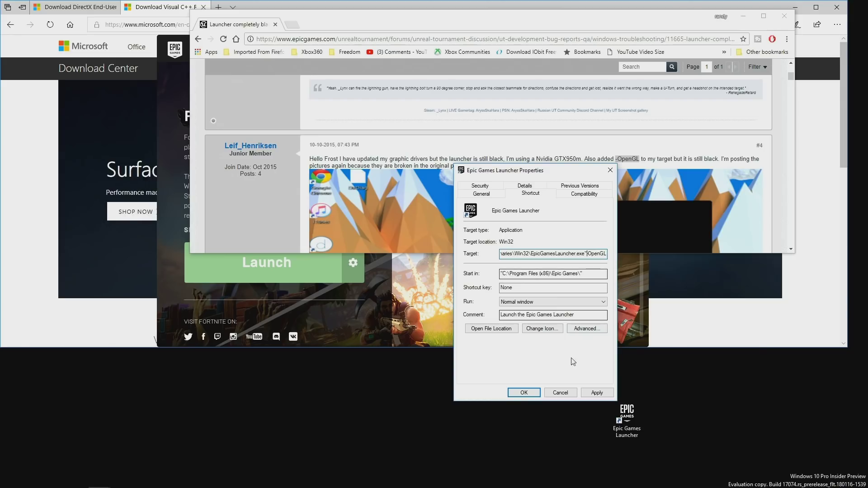
click(560, 393)
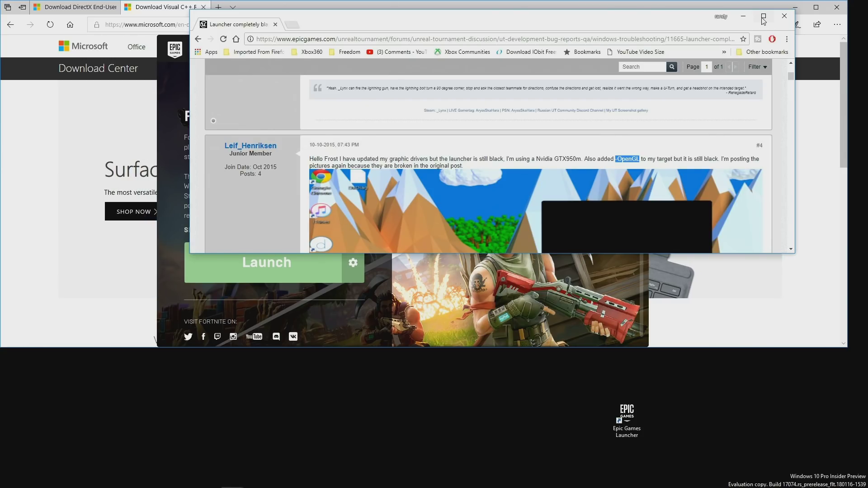
Step: Close the forum and Epic Games Launcher windows and review the Visual C++ 2015 download page
click(785, 17)
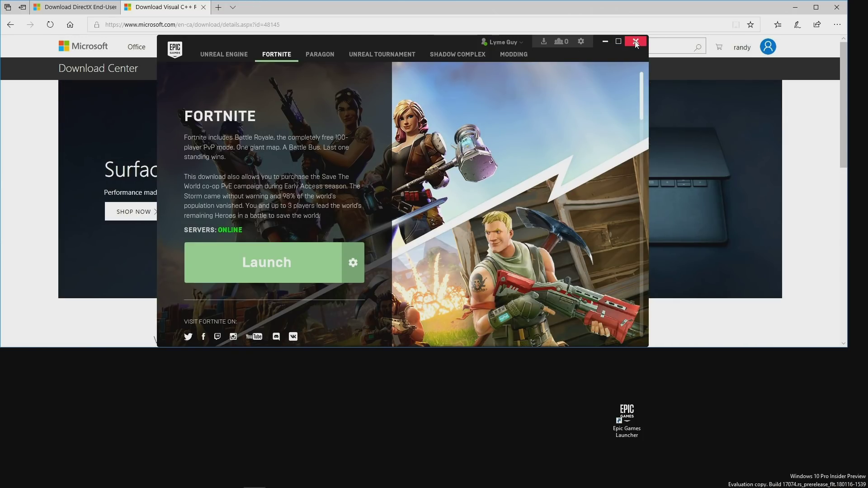
click(635, 41)
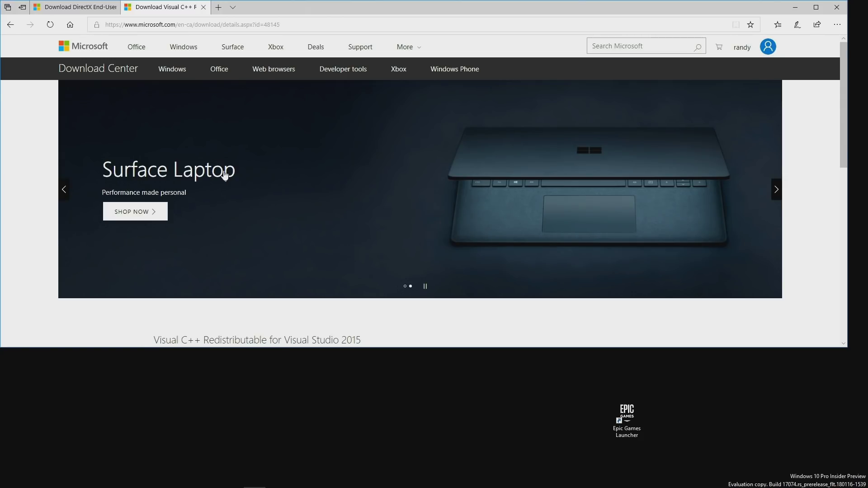
scroll(321, 172, down, 3)
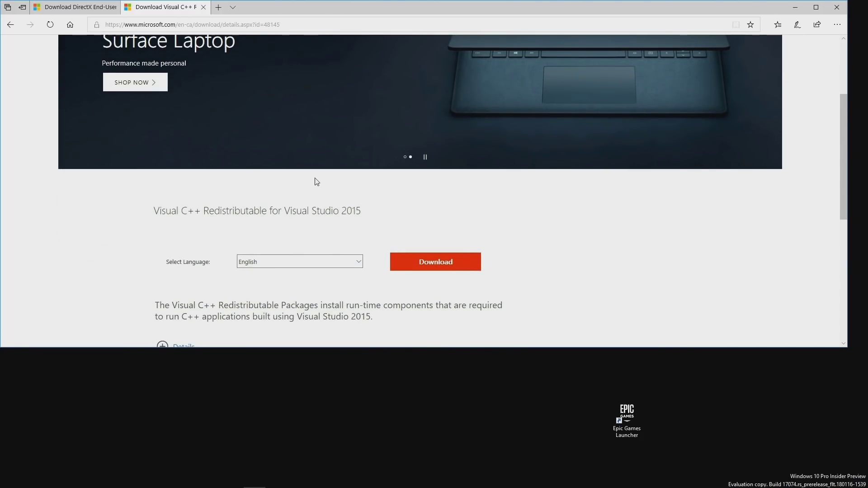
scroll(316, 202, down, 1)
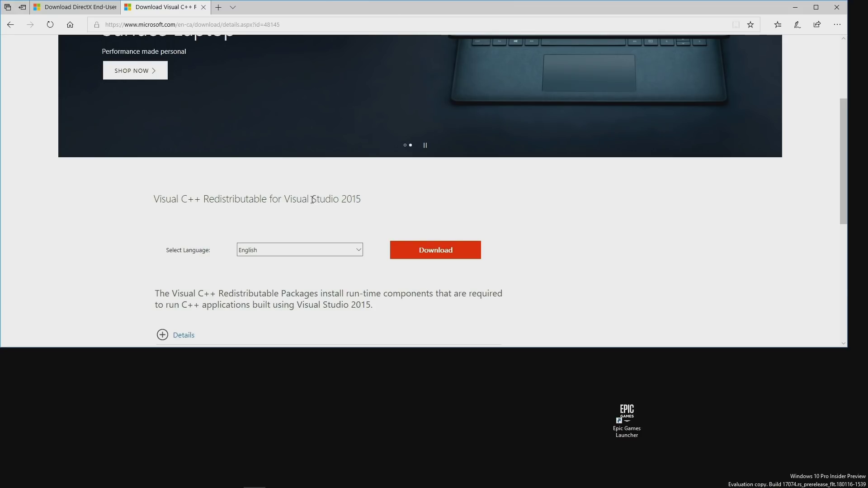
scroll(240, 138, up, 3)
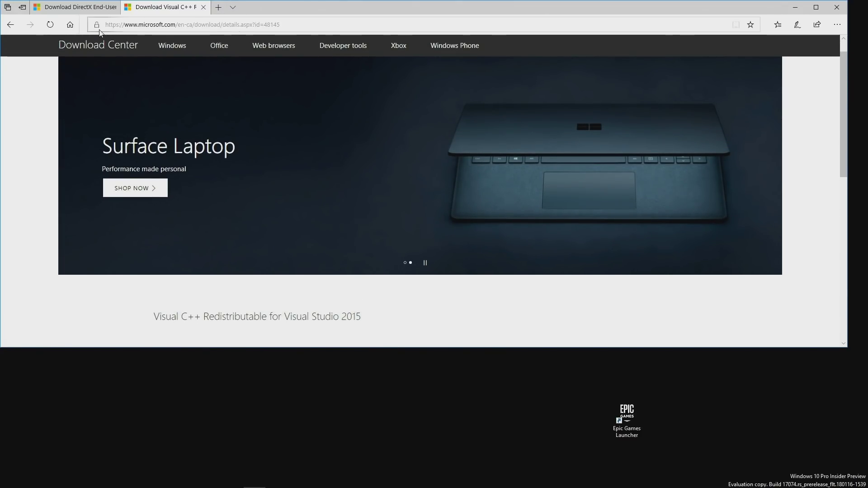
click(11, 26)
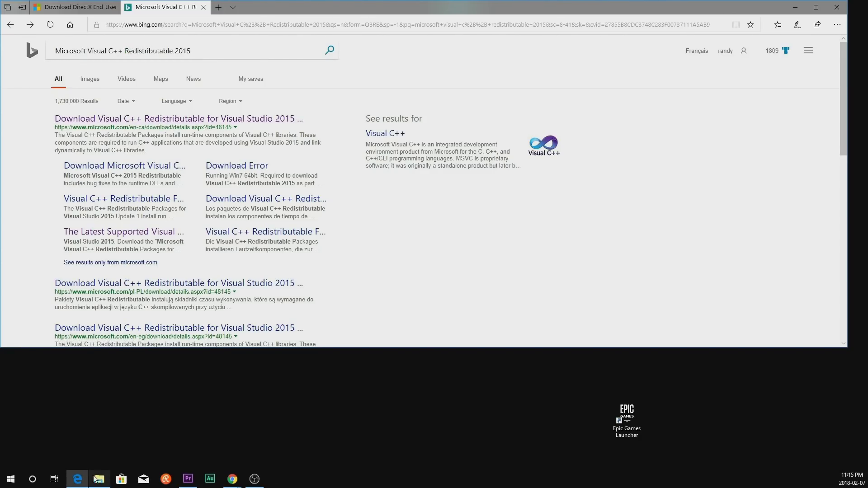
Step: Reopen the Visual C++ Redistributable 2015 download page from Bing's top result
mouse_move(84, 481)
click(149, 119)
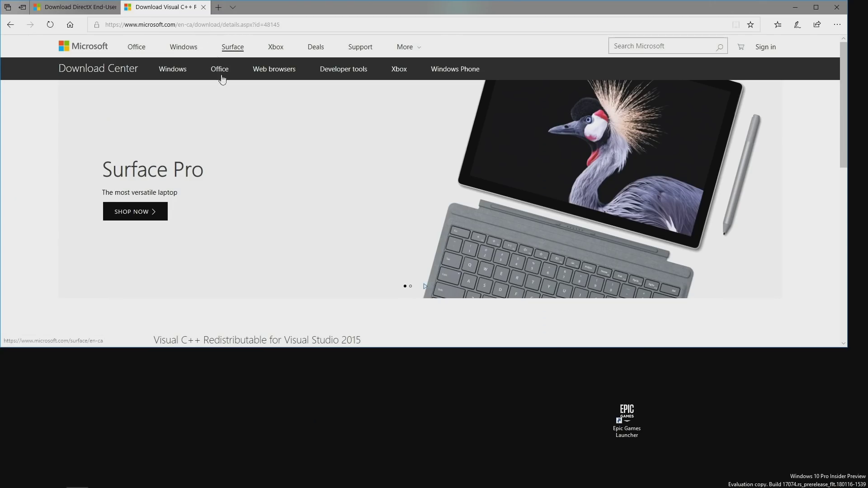
Step: Select both vc_redist.x64.exe and vc_redist.x86.exe and start the Visual C++ 2015 download
scroll(246, 244, down, 3)
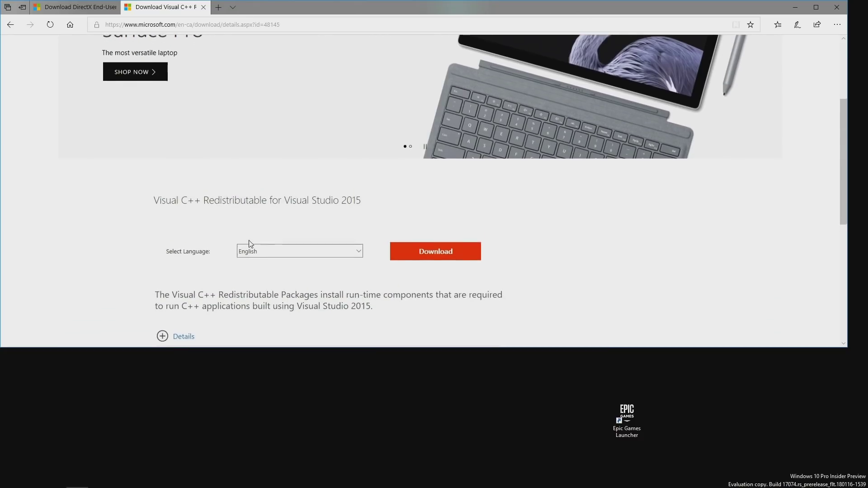
click(436, 252)
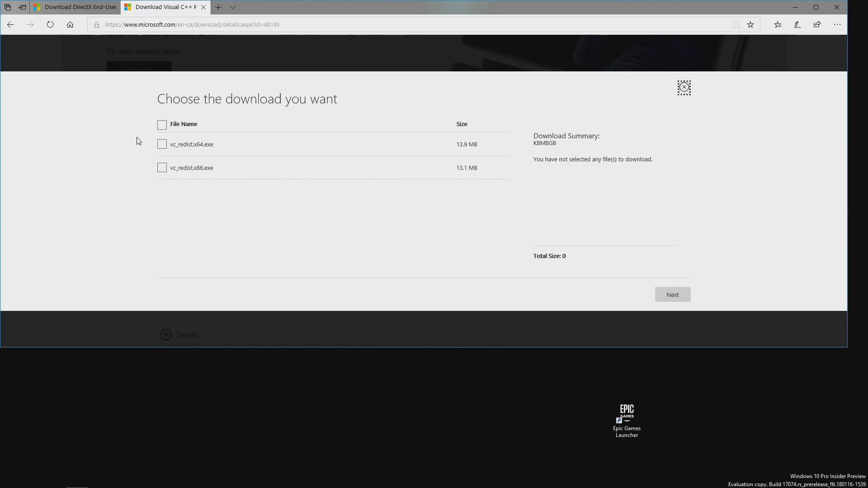
click(161, 125)
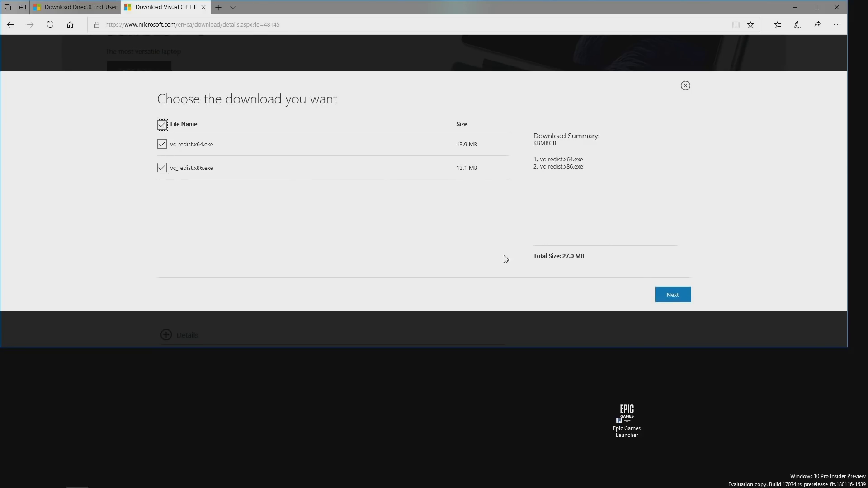
click(668, 297)
click(671, 297)
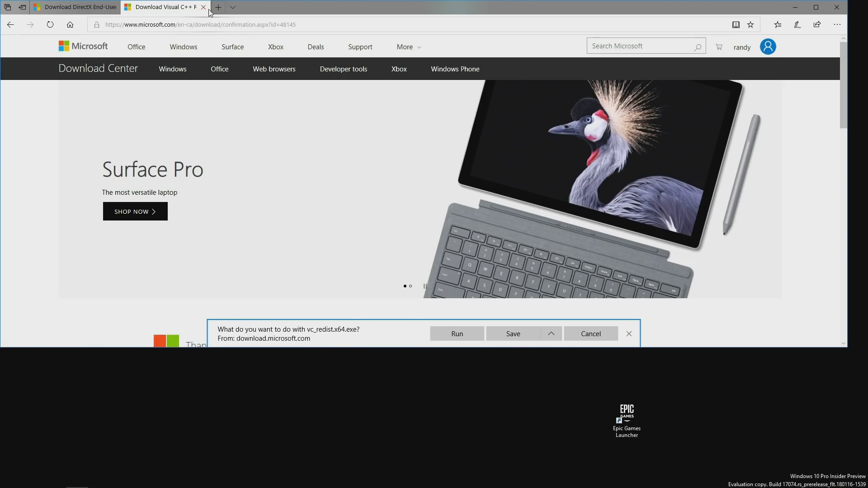
Step: Download dxwebsetup.exe, the DirectX End-User Runtime Web Installer, declining the MSN homepage and Bing offer
click(77, 9)
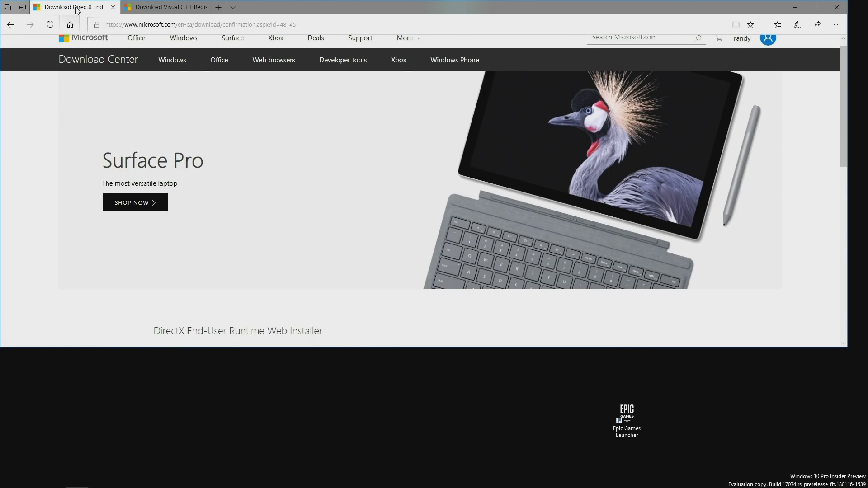
scroll(288, 243, down, 2)
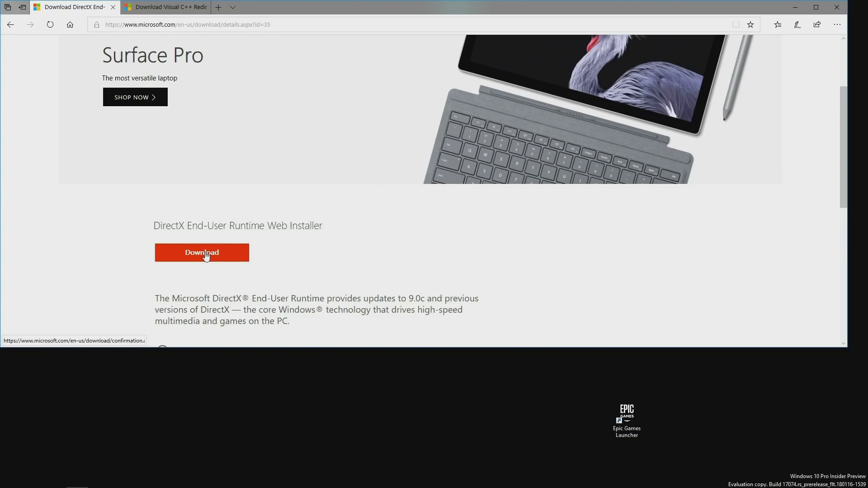
click(206, 255)
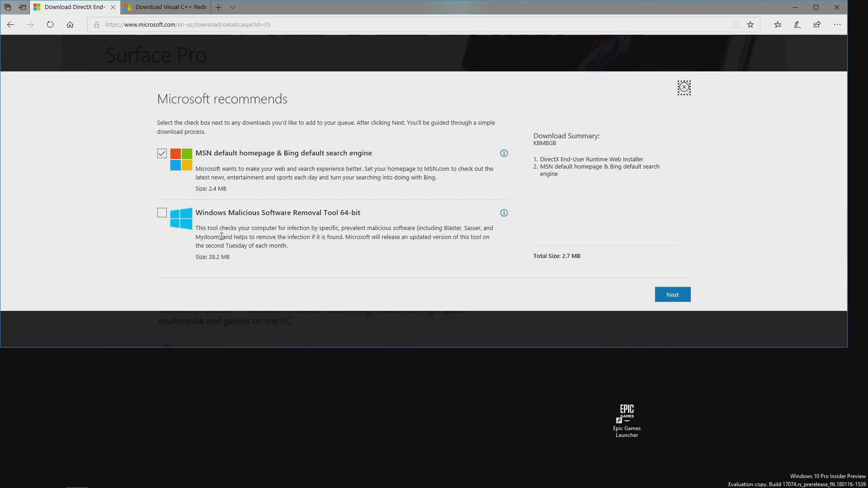
click(163, 154)
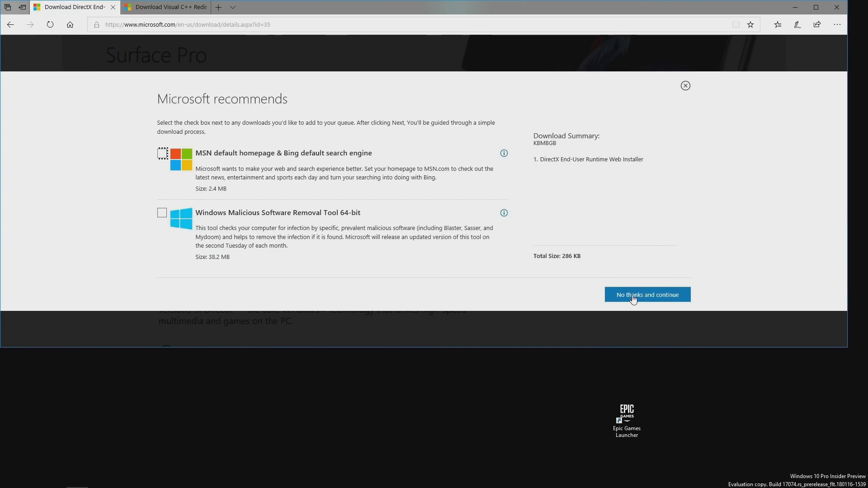
click(650, 298)
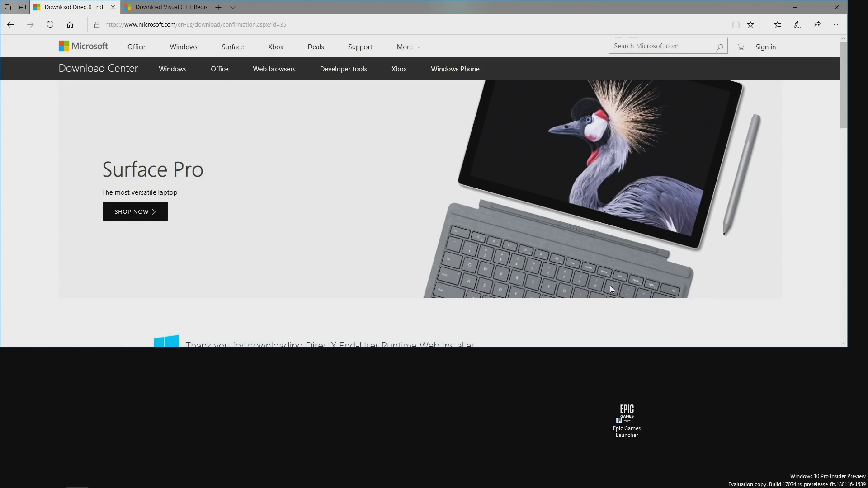
scroll(423, 295, down, 1)
scroll(423, 295, down, 1)
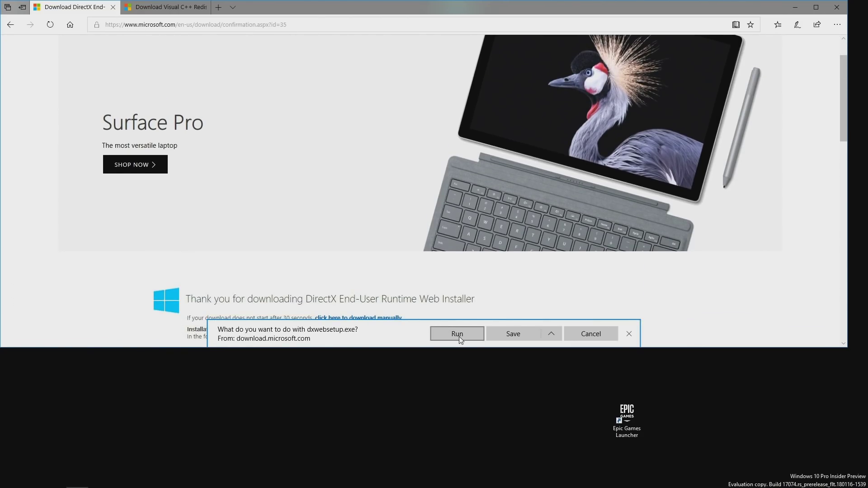